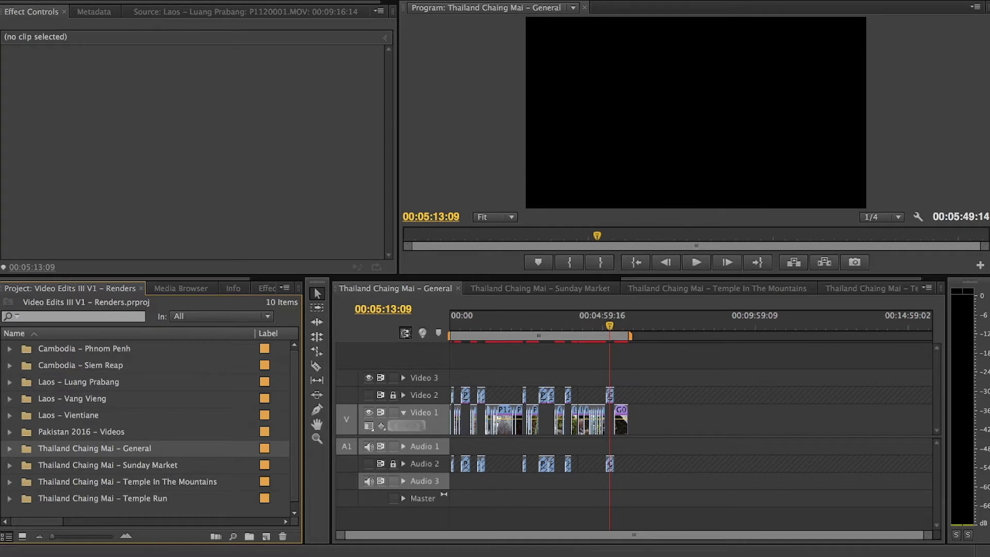
# - Import the Thailand Chaing Mai - Temple Run folder at the project's top level and create a new sequence from the imported bin
pyautogui.click(8, 385)
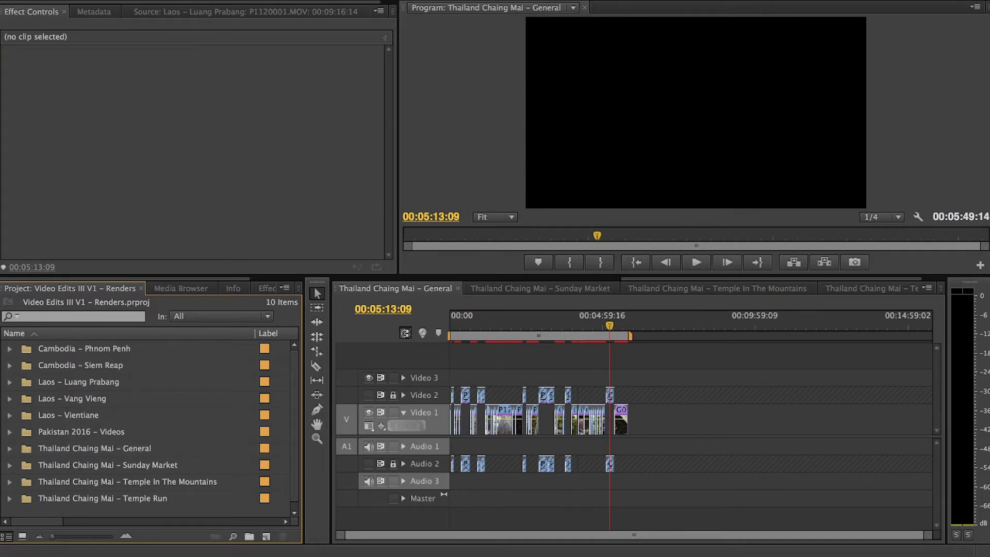
pyautogui.press('super+i')
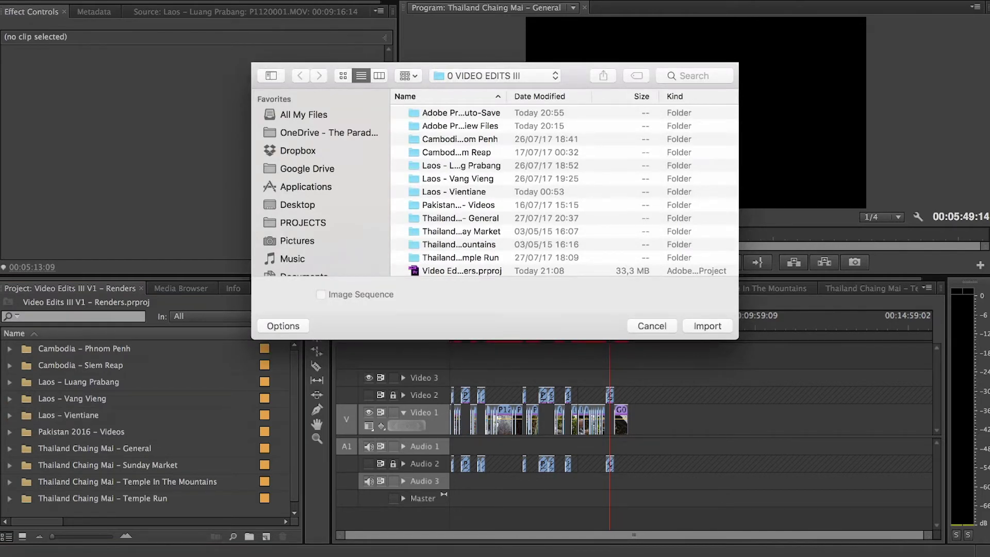
pyautogui.scroll(-2, 565, 191)
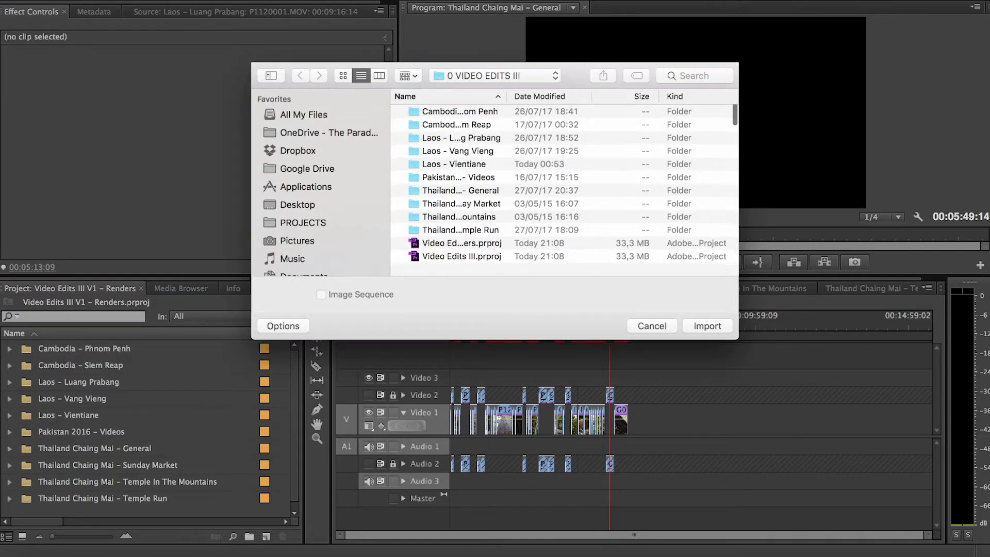
pyautogui.scroll(1, 565, 191)
pyautogui.click(460, 243)
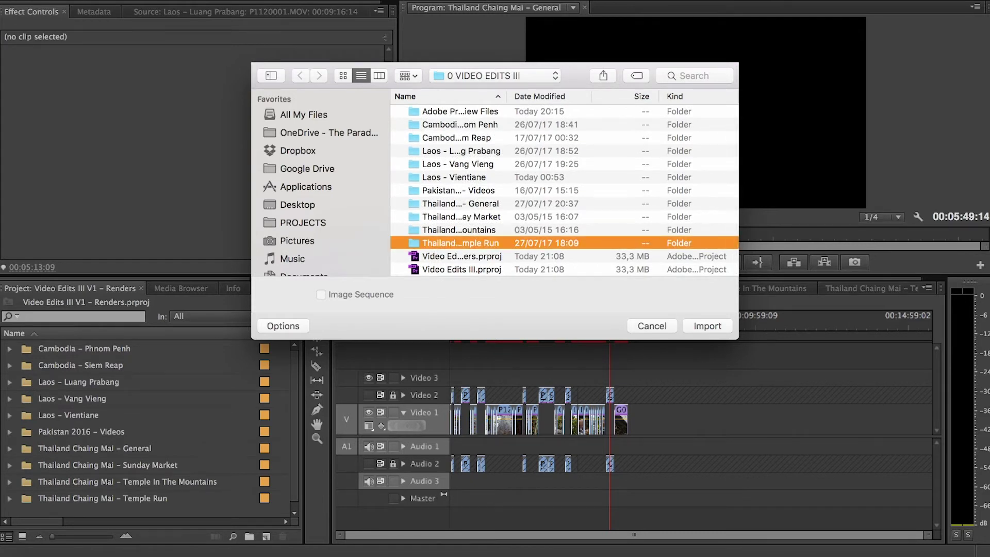
pyautogui.click(707, 326)
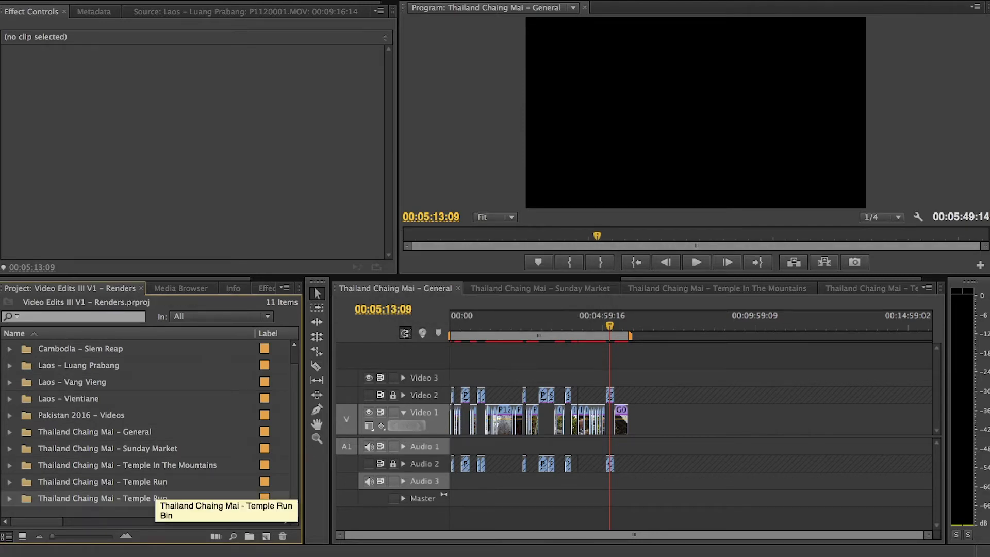
pyautogui.moveTo(153, 497); pyautogui.dragTo(266, 537)
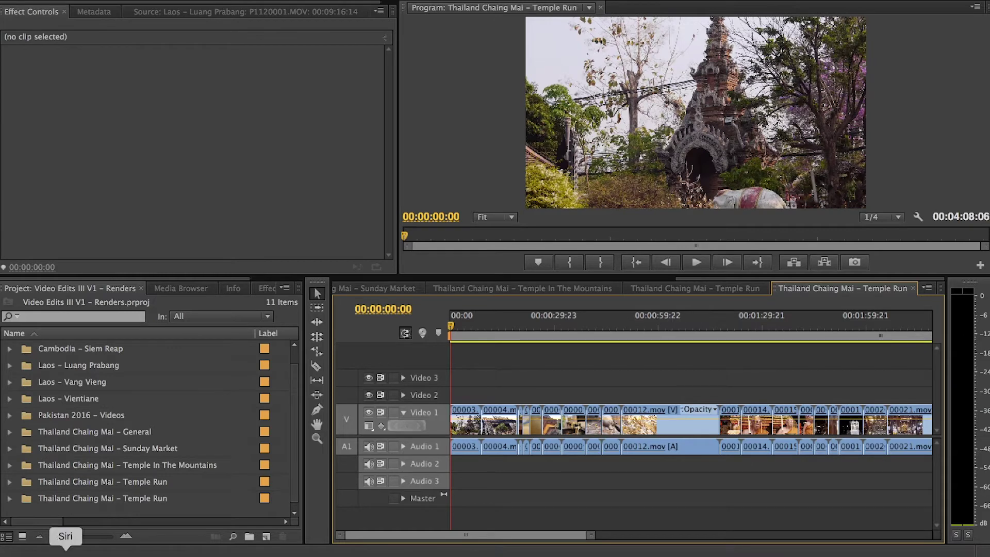
# - Switch to Finder and compare the project files Video Edits III V1 - Renders.prproj and Video Edits III.prproj
pyautogui.click(38, 548)
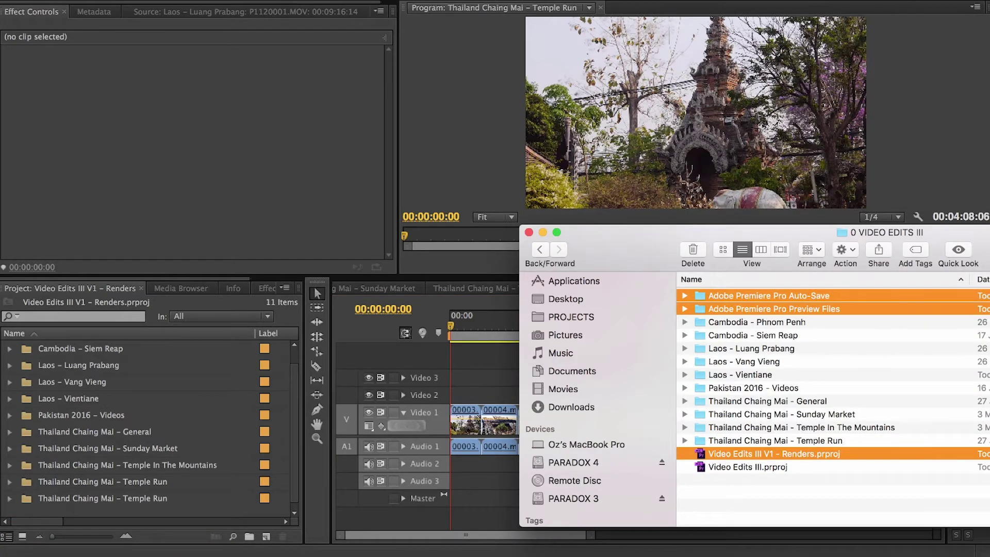
pyautogui.click(774, 453)
pyautogui.click(748, 467)
pyautogui.click(774, 453)
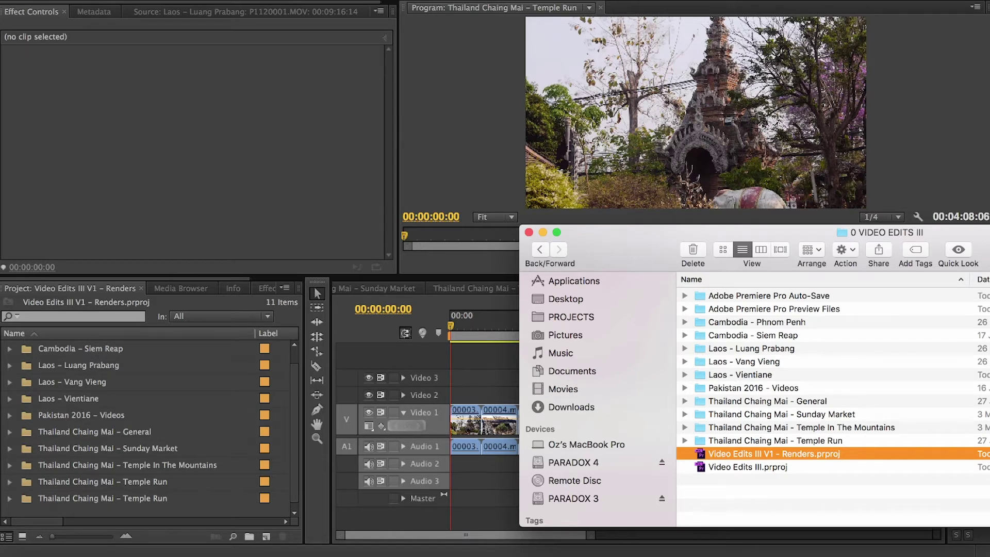
pyautogui.click(748, 468)
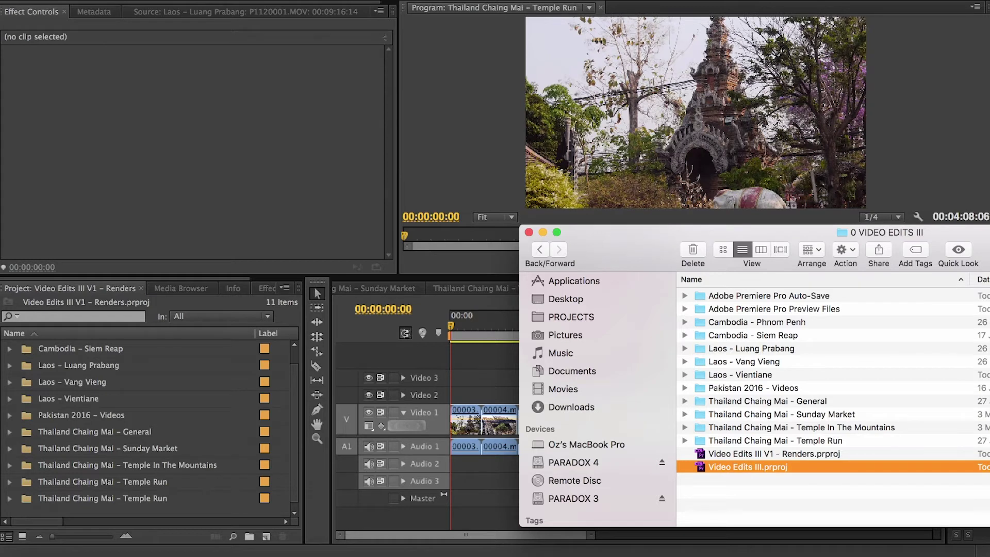
pyautogui.click(774, 454)
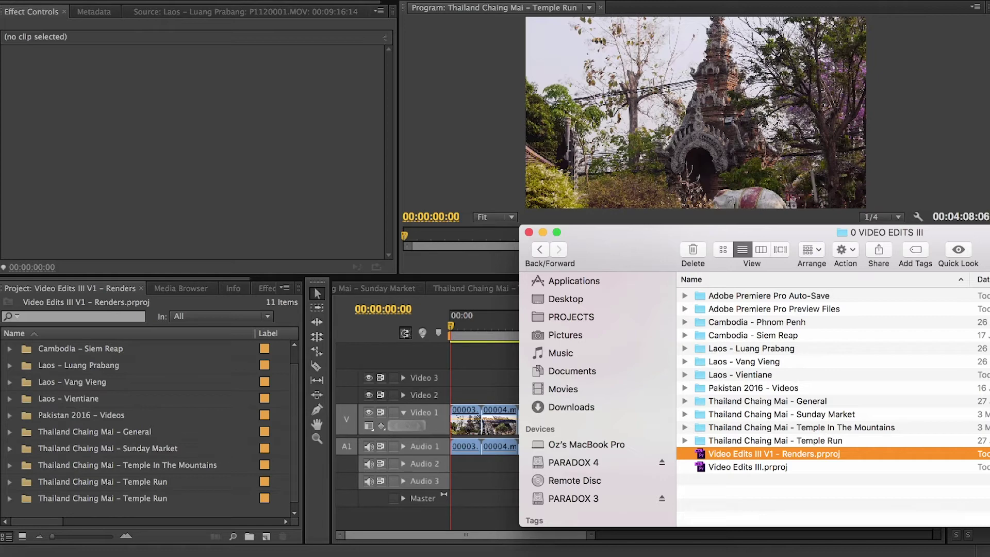
# - Look inside the Adobe Premiere Pro Auto-Save and Adobe Premiere Pro Preview Files folders, and collapse both again
pyautogui.click(768, 296)
pyautogui.press('Right')
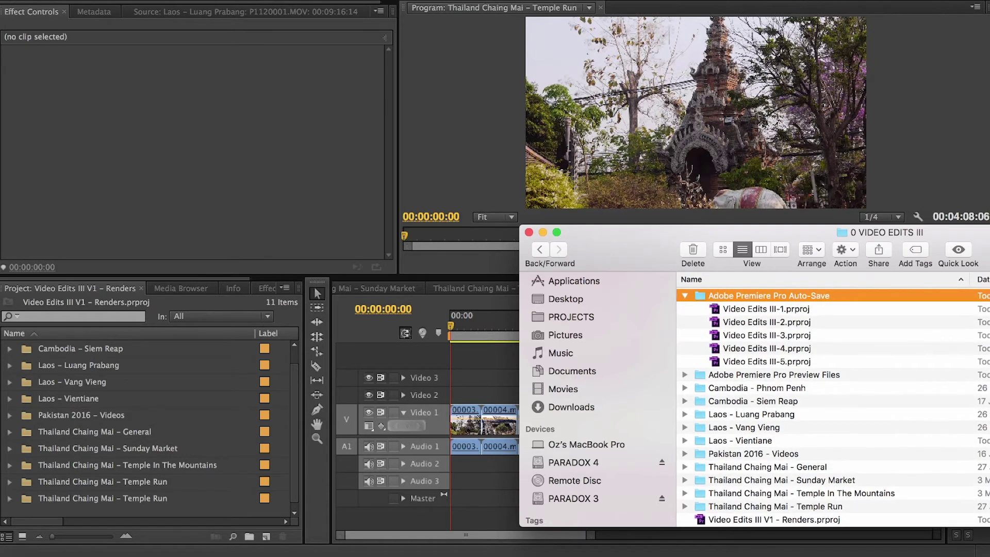
pyautogui.click(685, 375)
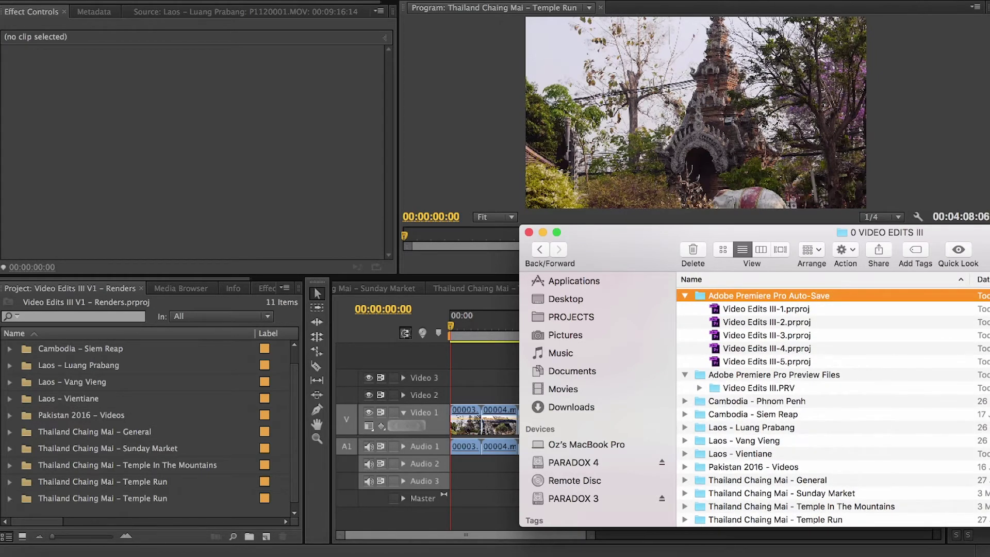
pyautogui.click(700, 388)
pyautogui.click(684, 375)
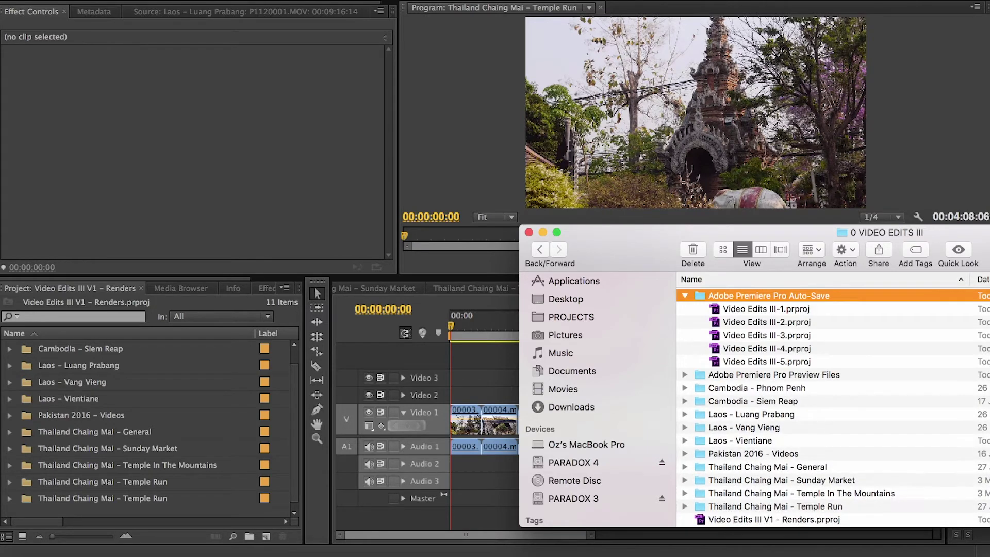
pyautogui.click(685, 296)
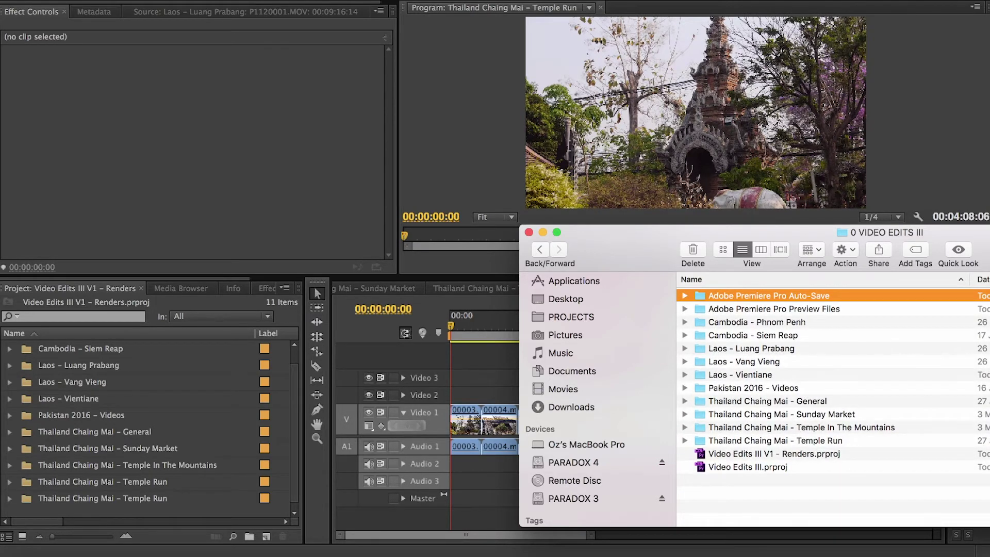
pyautogui.doubleClick(774, 454)
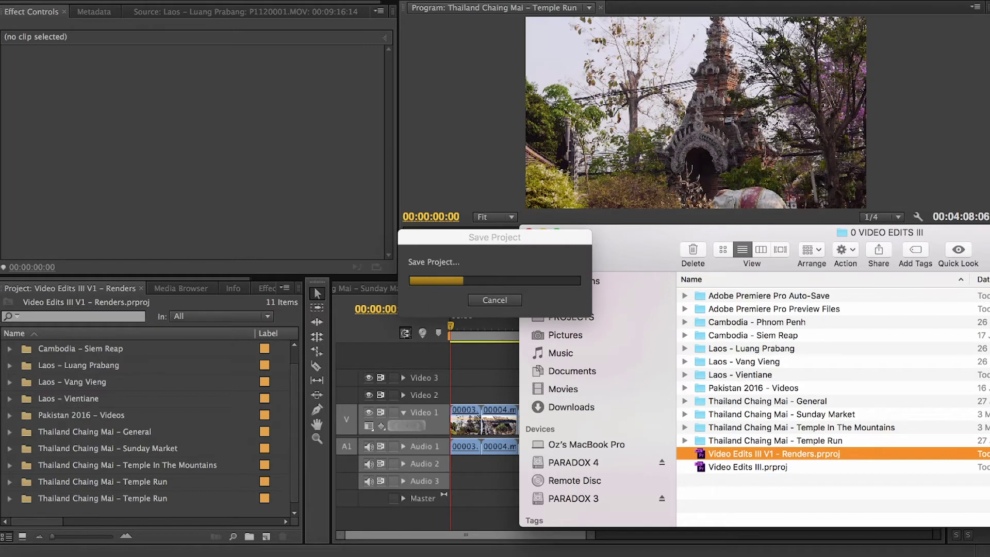
pyautogui.moveTo(980, 493); pyautogui.dragTo(980, 294)
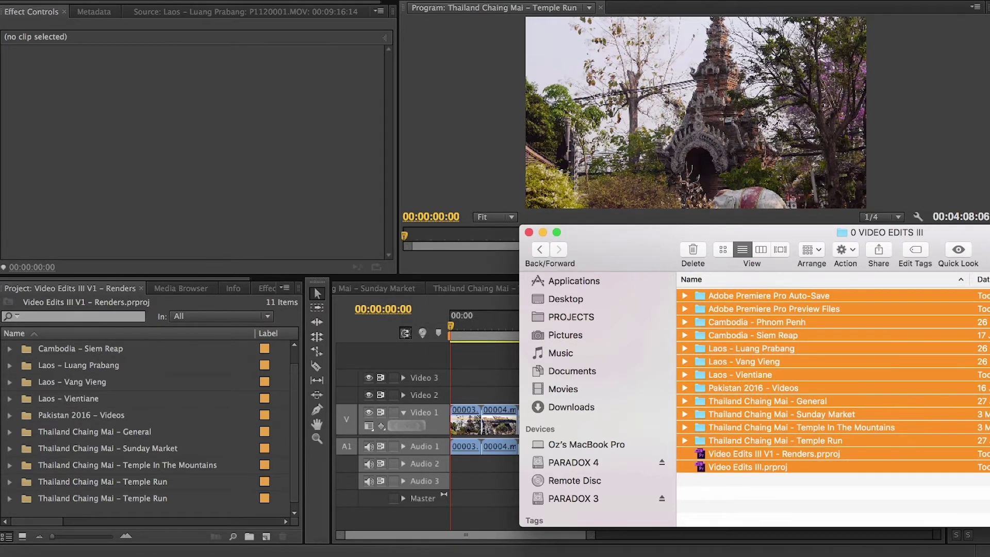
pyautogui.click(979, 496)
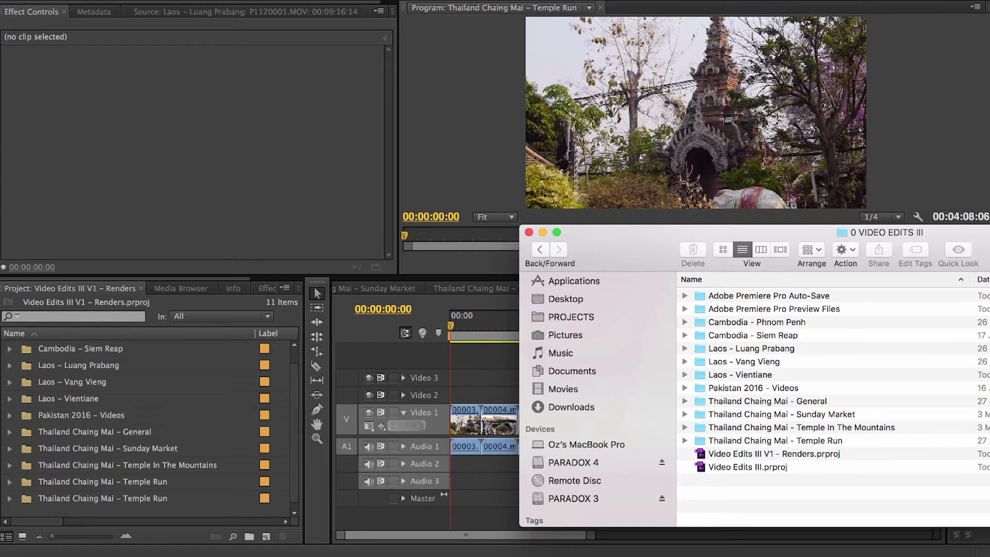
# - Create a new folder named RENDERS in the 0 VIDEO EDITS III folder
pyautogui.click(846, 250)
pyautogui.click(825, 268)
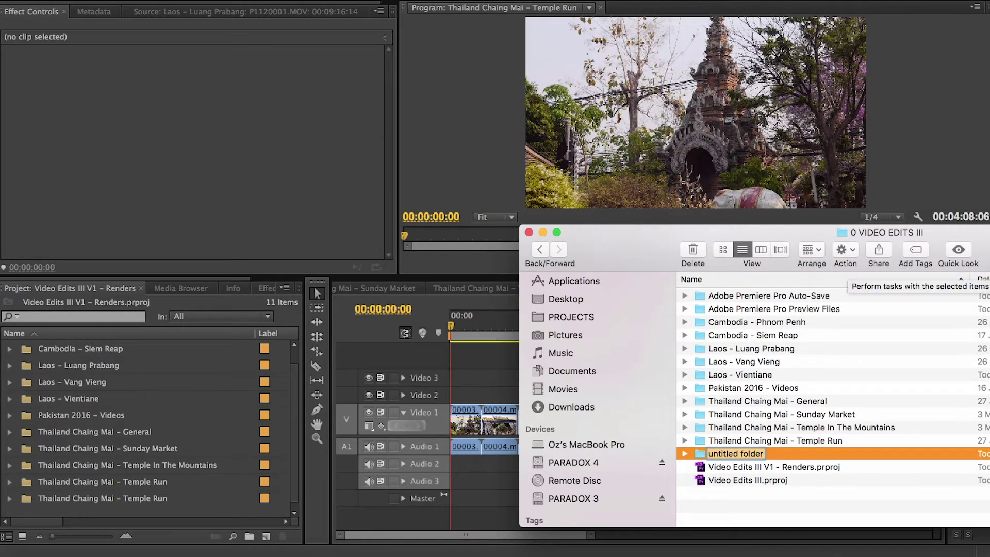
pyautogui.write('RENDERS')
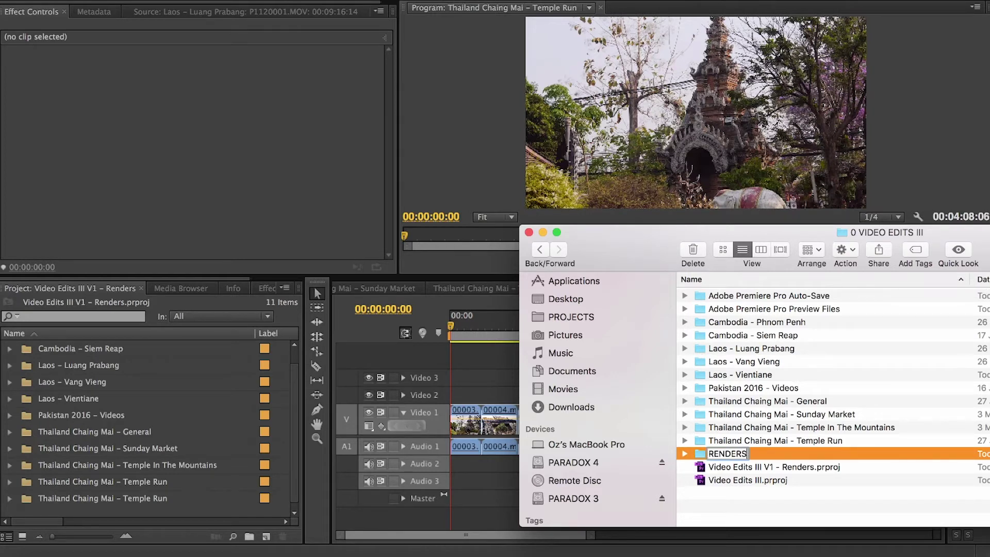
pyautogui.press('Return')
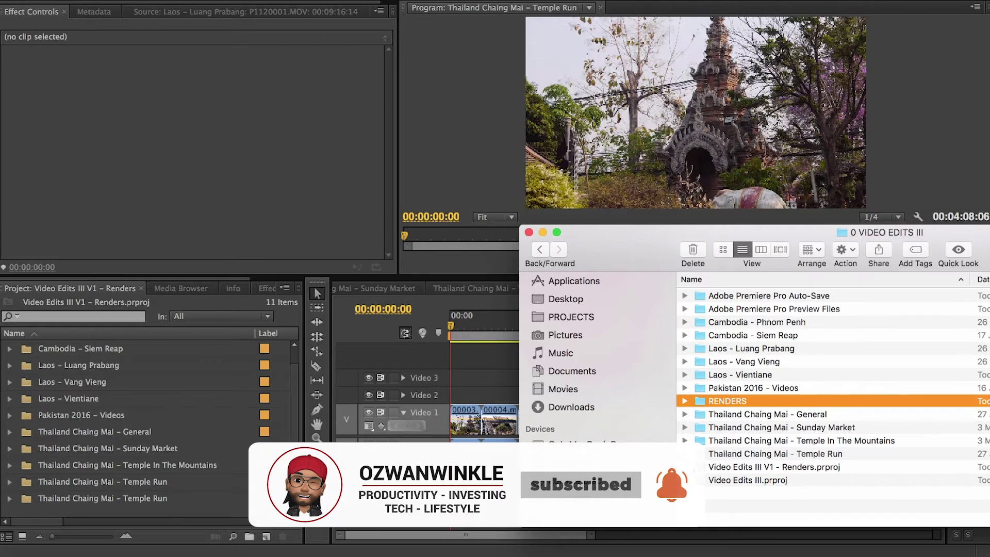
# - Undo the naming and creation of the RENDERS folder and switch back to Premiere Pro
pyautogui.press('super+z')
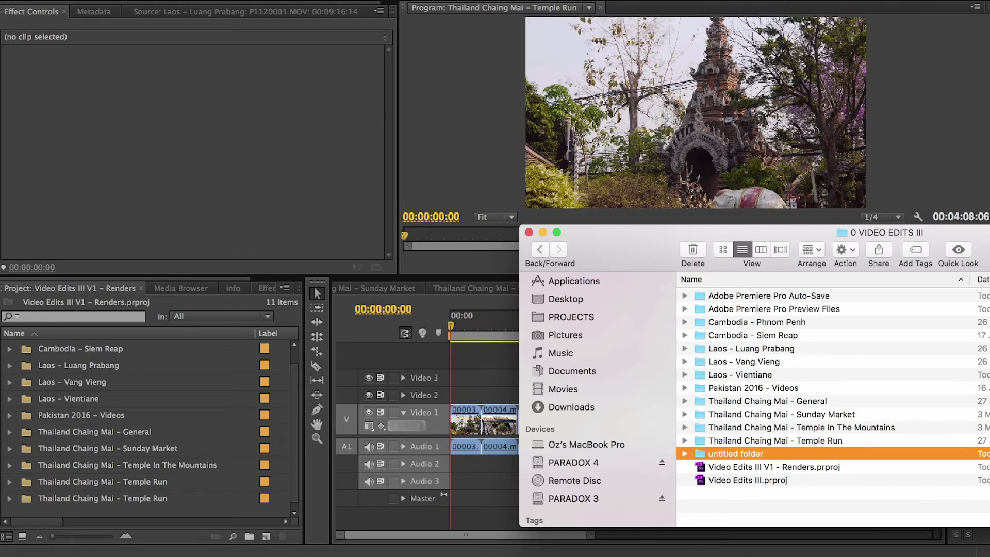
pyautogui.press('super+z')
pyautogui.click(487, 385)
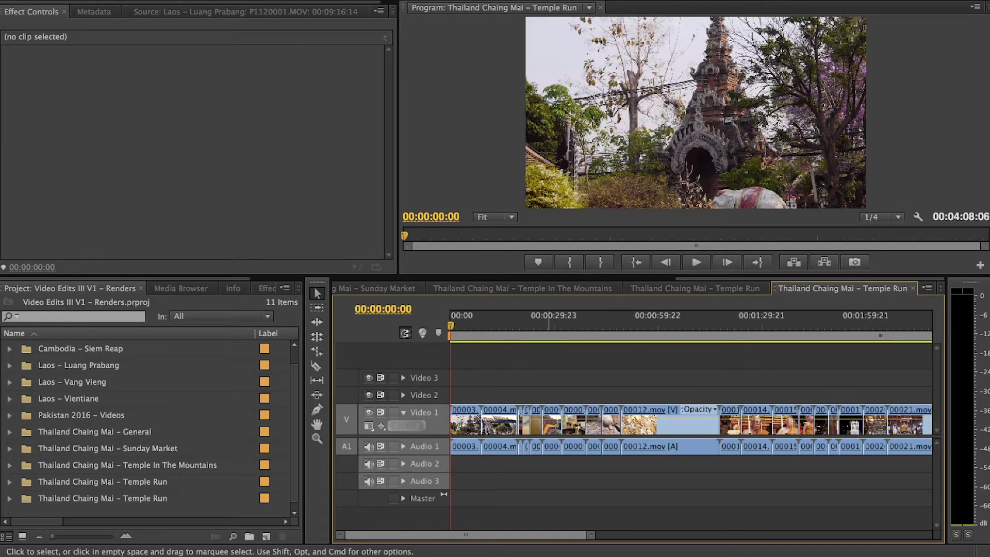
# - Move the playhead to 00:03:10:16 in the new Thailand Chaing Mai - Temple Run sequence
pyautogui.press('-')
pyautogui.press('-')
pyautogui.press('-')
pyautogui.click(558, 326)
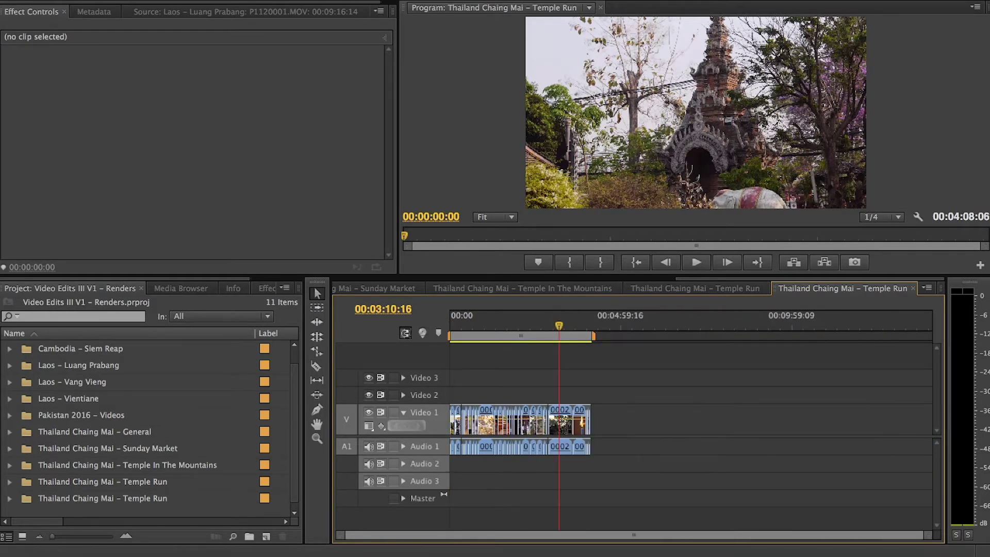
pyautogui.press('=')
pyautogui.press('=')
pyautogui.press('-')
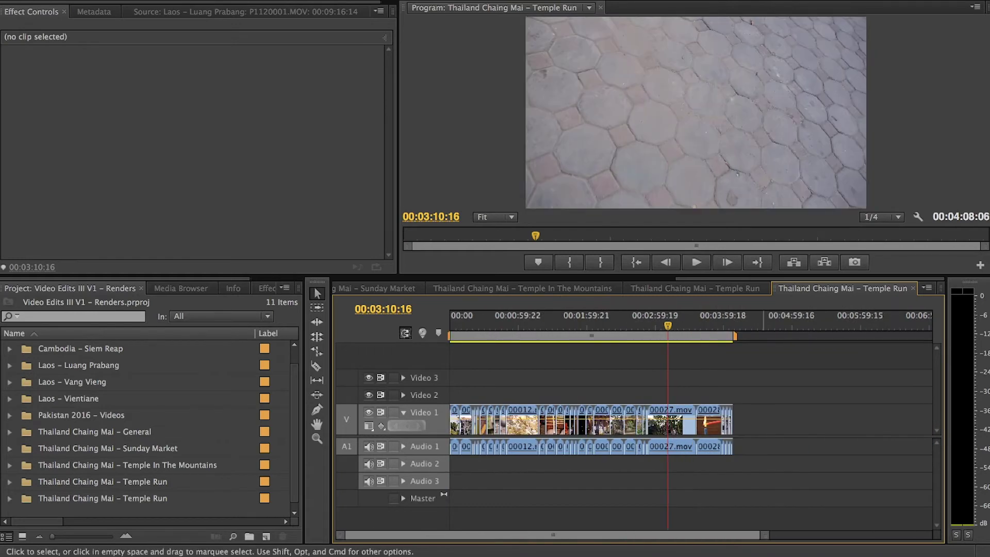
# - Select all clips in the Temple Run sequence and unlink their audio from their video
pyautogui.press('super+a')
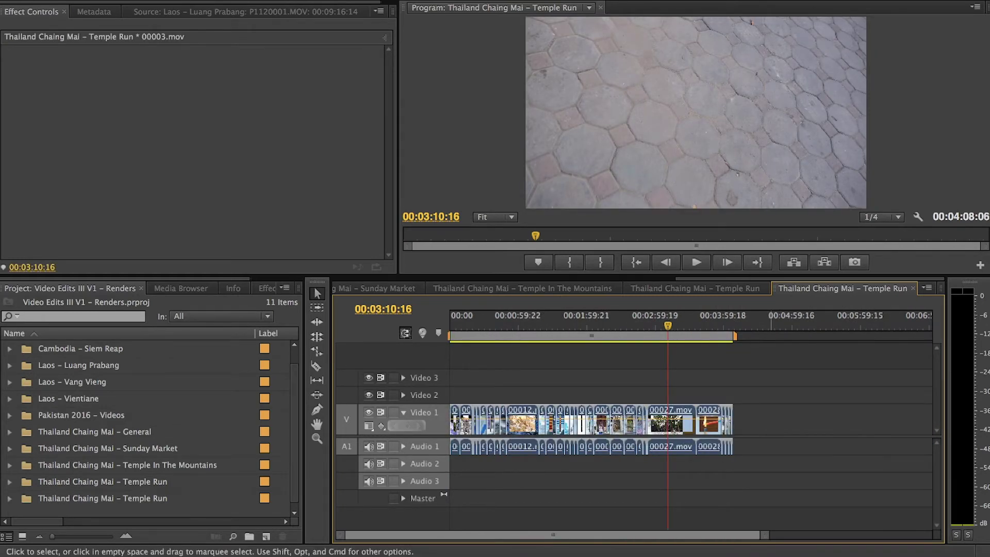
pyautogui.press('shift+super+a')
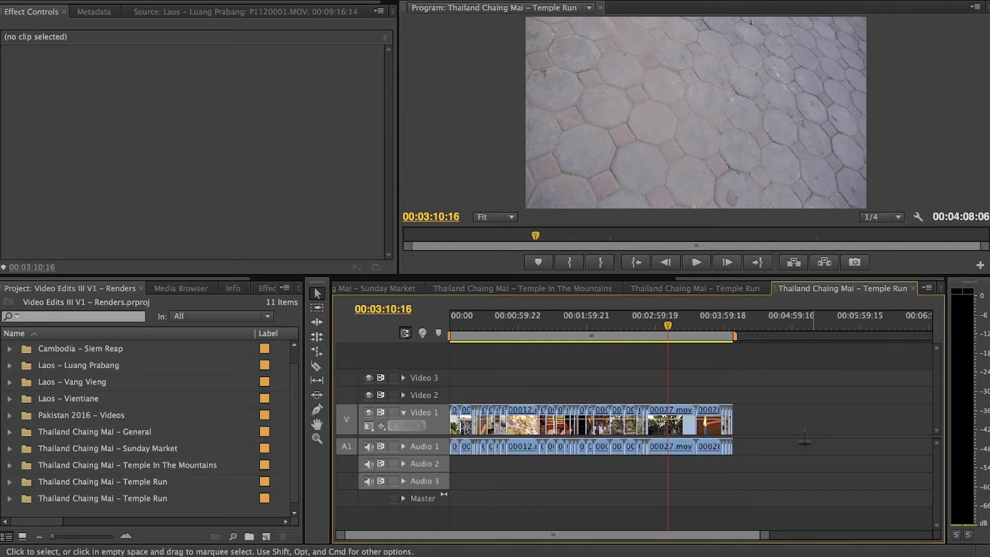
pyautogui.moveTo(814, 428); pyautogui.dragTo(414, 430)
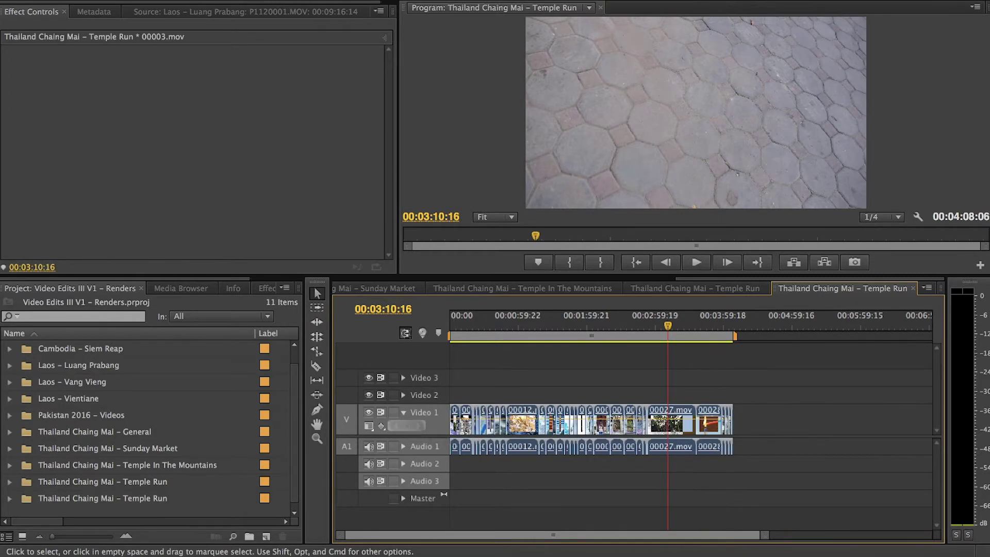
pyautogui.press('shift+super+a')
pyautogui.press('super+a')
pyautogui.press('super+l')
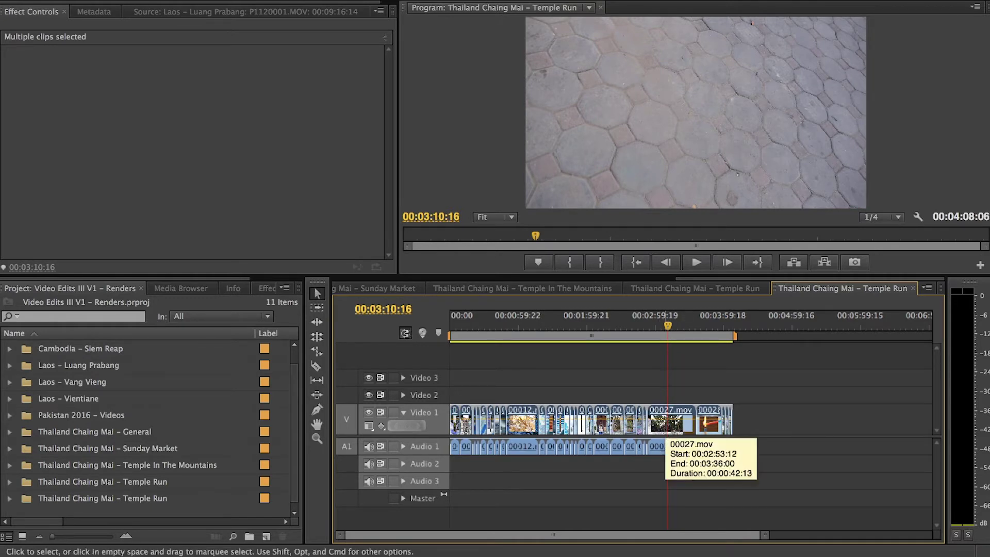
pyautogui.click(779, 413)
pyautogui.press('super+a')
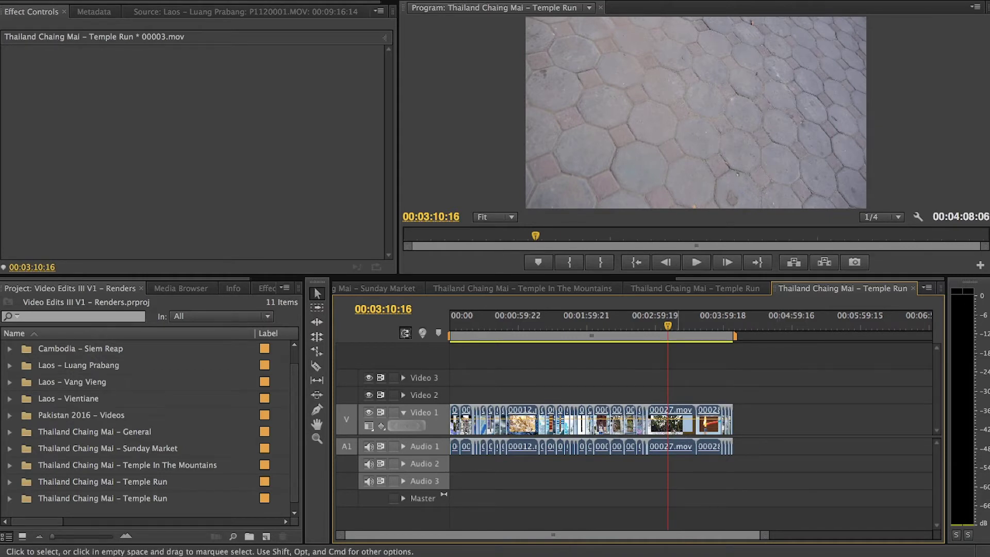
pyautogui.press('super+l')
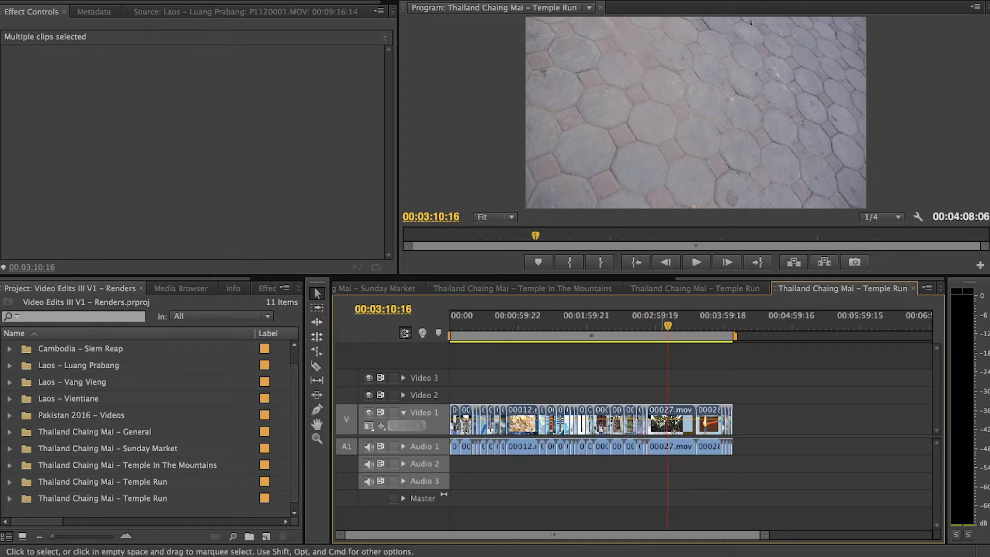
# - Try moving only the audio of clip 00027.mov past the sequence's end onto Audio 3, and undo the move
pyautogui.moveTo(671, 446); pyautogui.dragTo(842, 489)
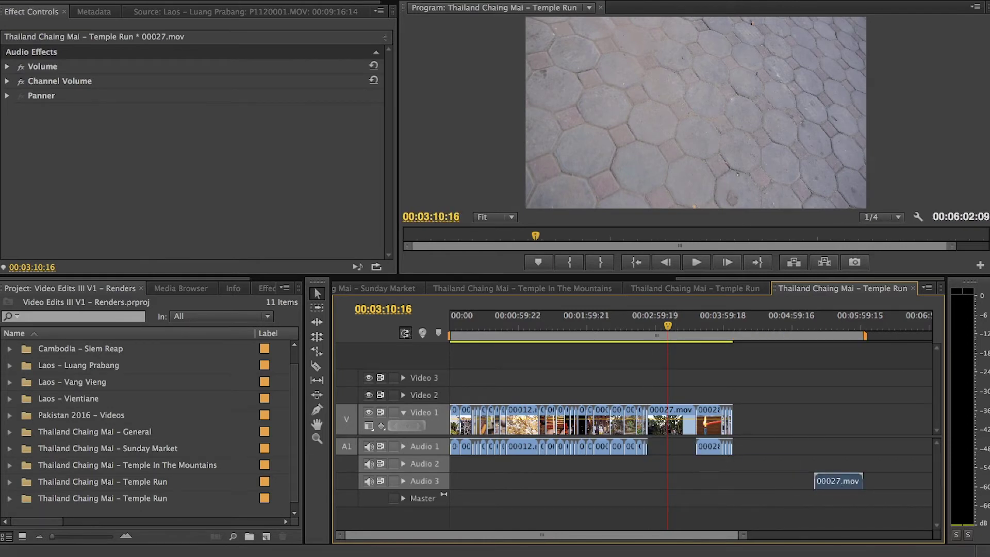
pyautogui.press('super+z')
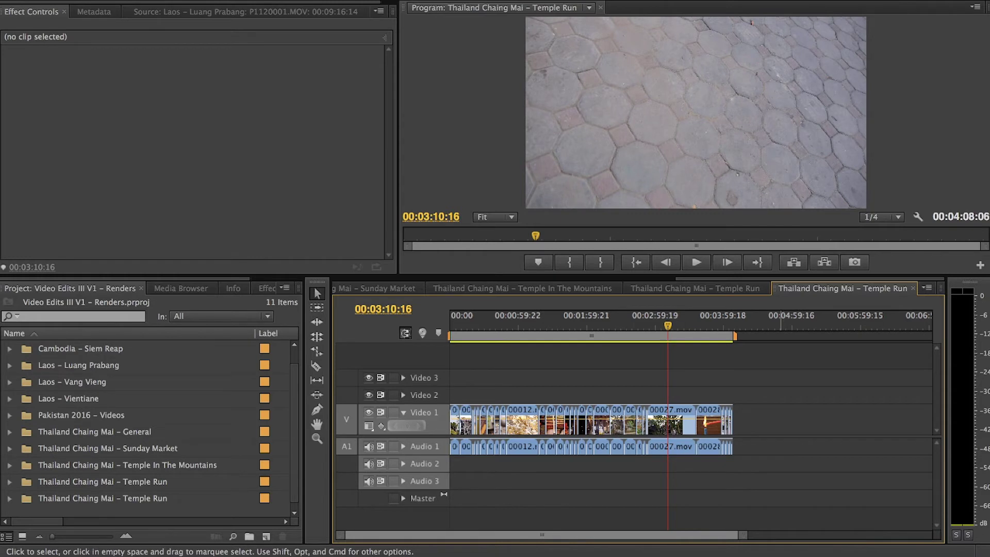
# - Marquee-select all video and audio clips of the sequence together and clear the selection
pyautogui.press('-')
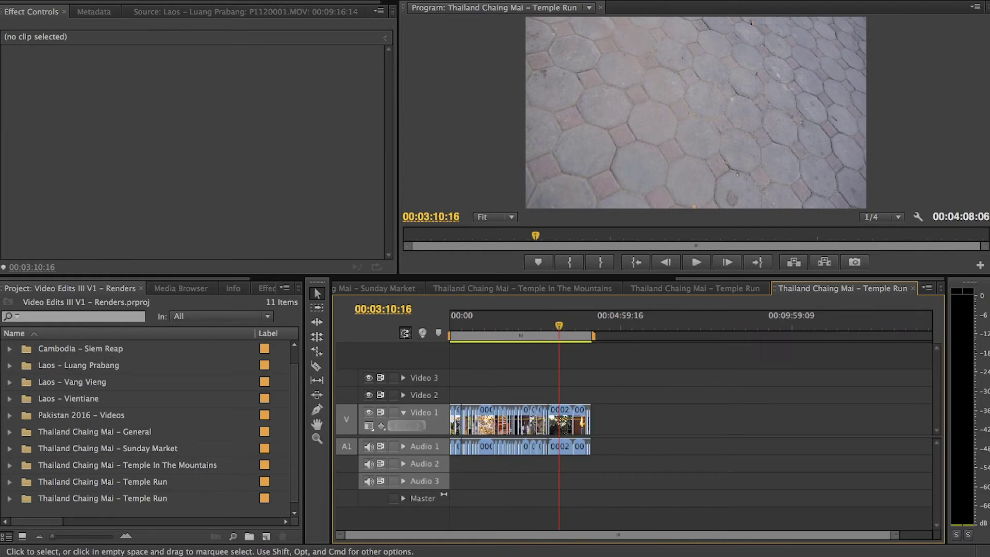
pyautogui.moveTo(620, 461); pyautogui.dragTo(396, 408)
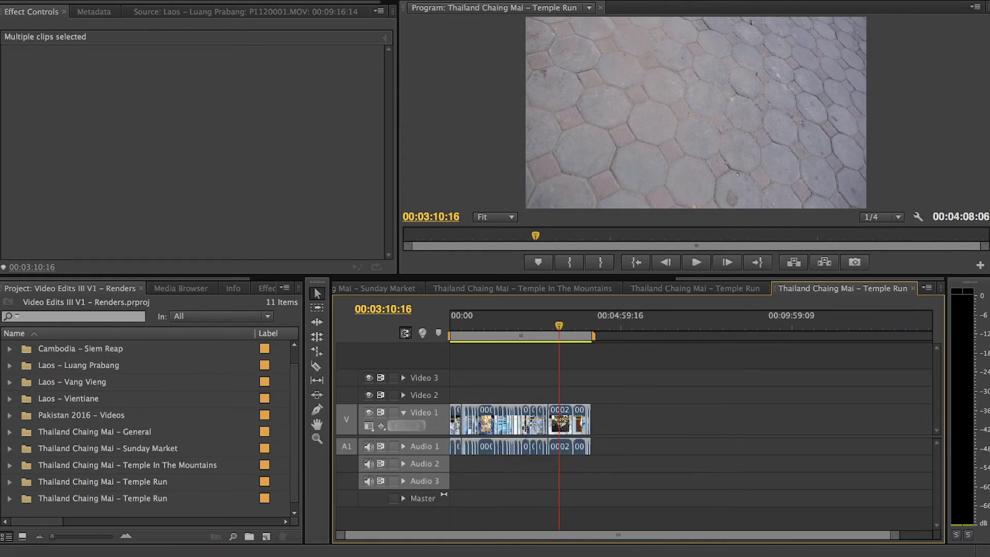
pyautogui.click(632, 463)
pyautogui.moveTo(656, 466); pyautogui.dragTo(439, 410)
pyautogui.click(622, 463)
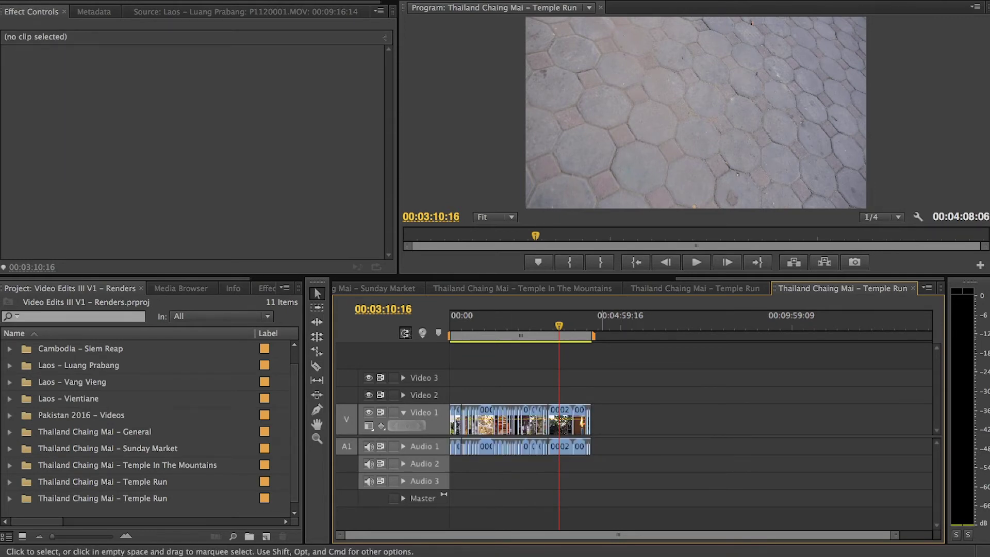
# - Delete all unlinked audio clips on Audio 1 of the new Temple Run sequence, keeping the video clips
pyautogui.moveTo(603, 460); pyautogui.dragTo(434, 448)
pyautogui.press('Delete')
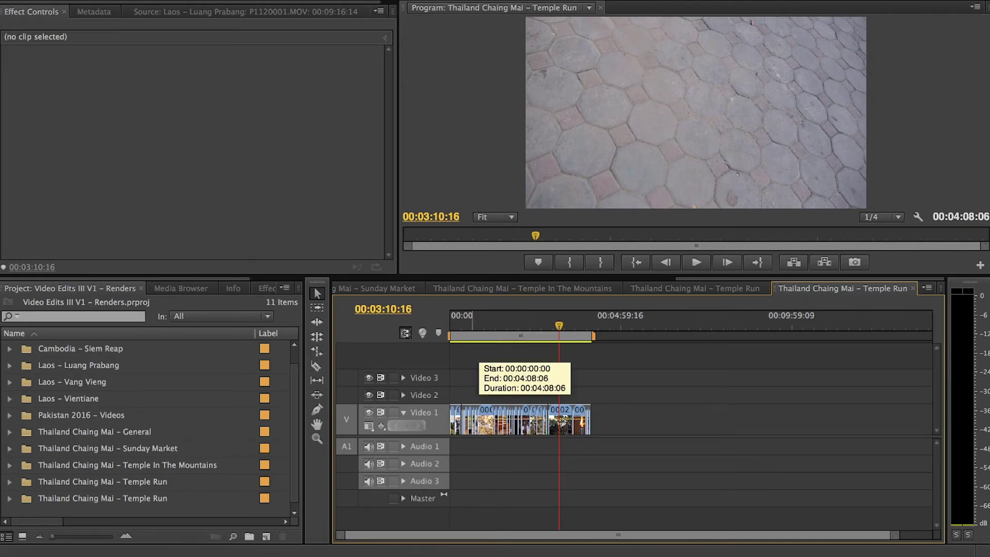
# - In the earlier Thailand Chaing Mai - Temple Run sequence, hide and lock Video 2, and mute and lock Audio 2
pyautogui.click(694, 288)
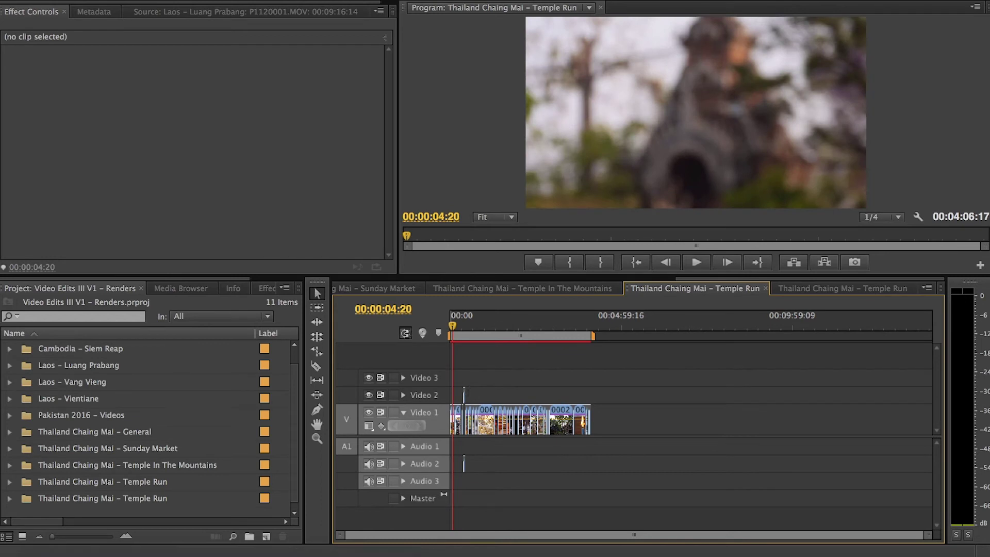
pyautogui.click(393, 395)
pyautogui.click(369, 395)
pyautogui.click(369, 463)
pyautogui.click(393, 463)
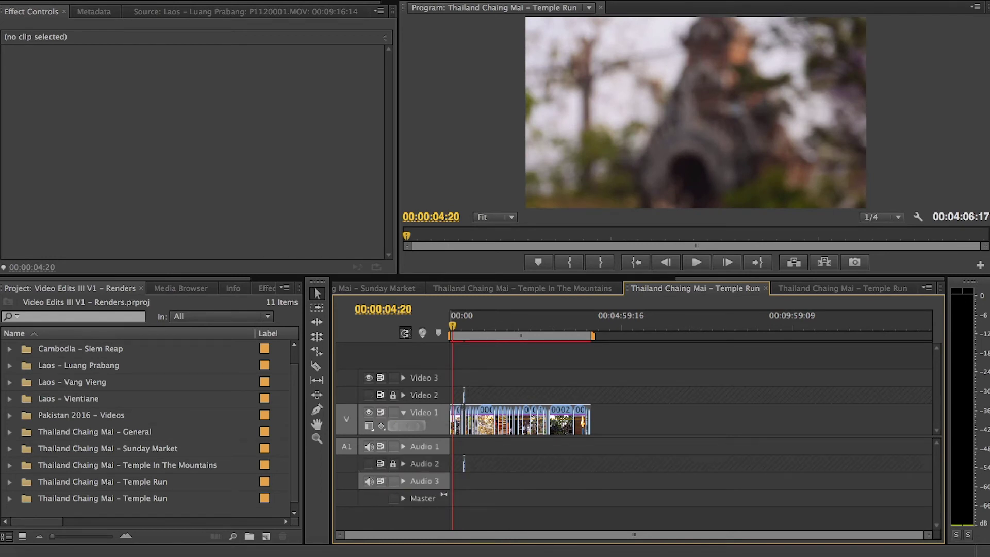
# - Scrub through the Thailand Chaing Mai - Sunday Market sequence and leave its playhead at 00:02:14:19
pyautogui.click(531, 288)
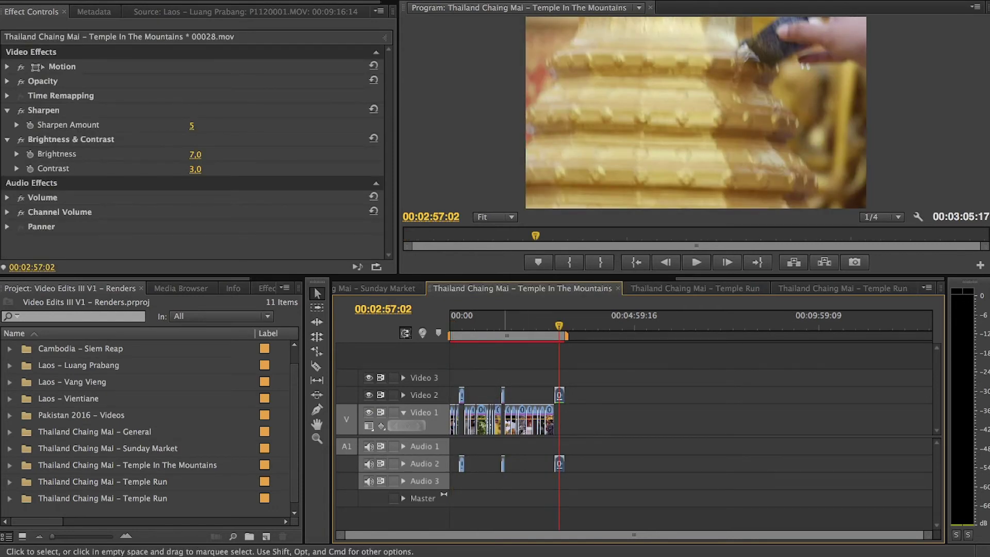
pyautogui.click(384, 288)
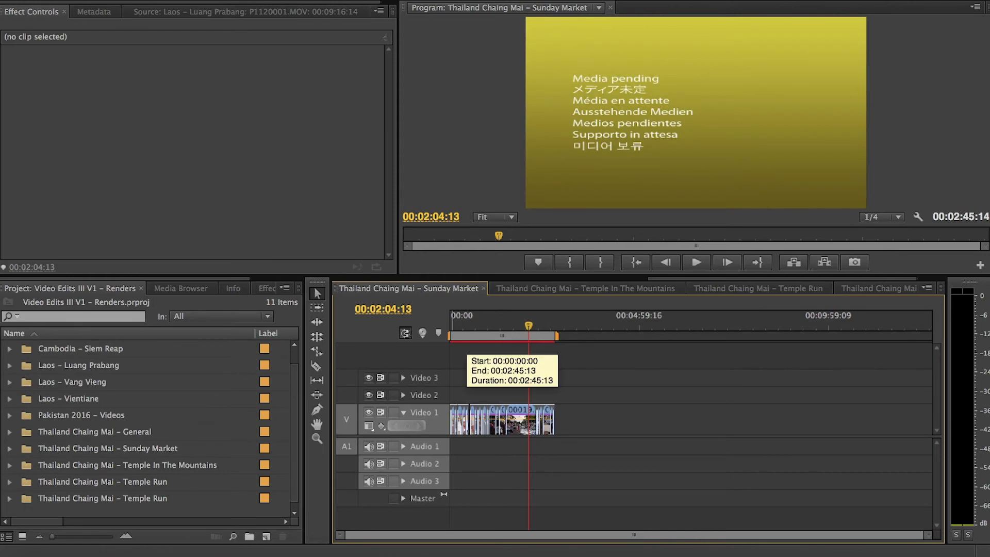
pyautogui.click(511, 321)
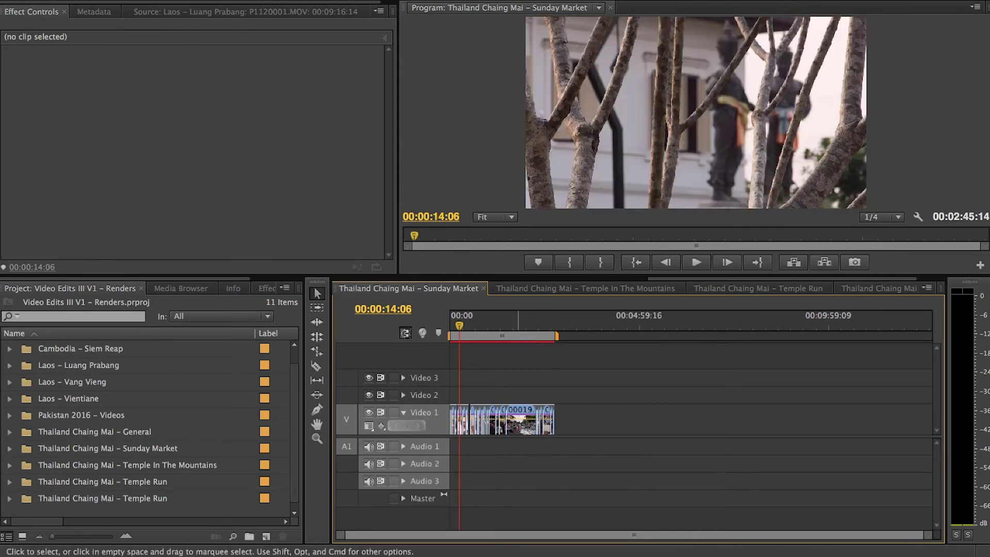
pyautogui.moveTo(511, 325); pyautogui.dragTo(534, 324)
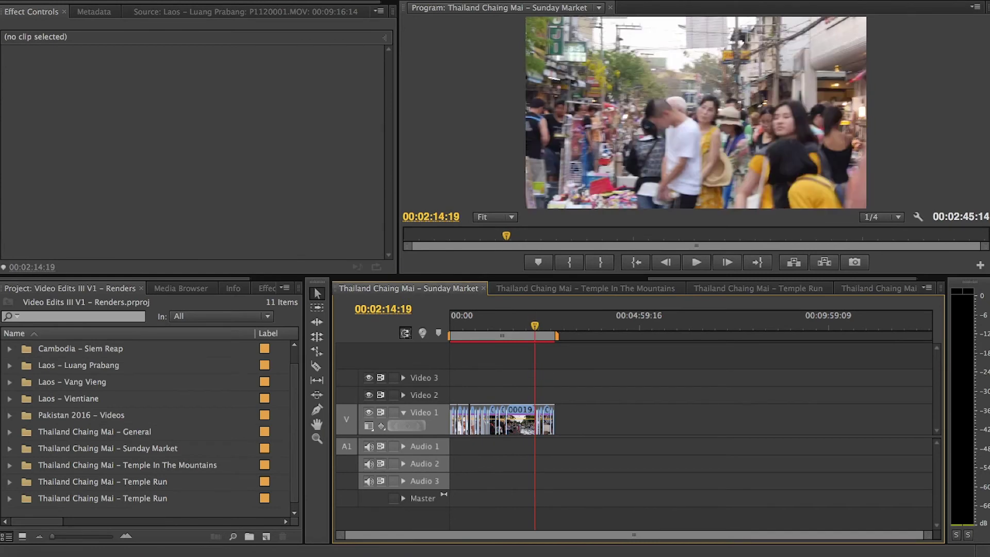
# - Review the Temple In The Mountains and earlier Temple Run sequences, moving the latter's playhead to 00:06:20:15, and return to Sunday Market
pyautogui.click(626, 289)
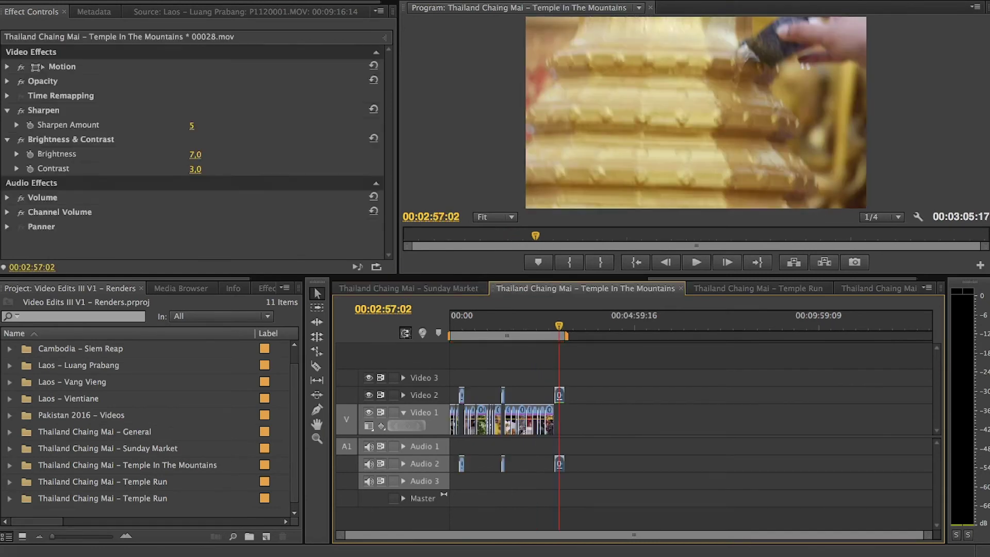
pyautogui.click(758, 288)
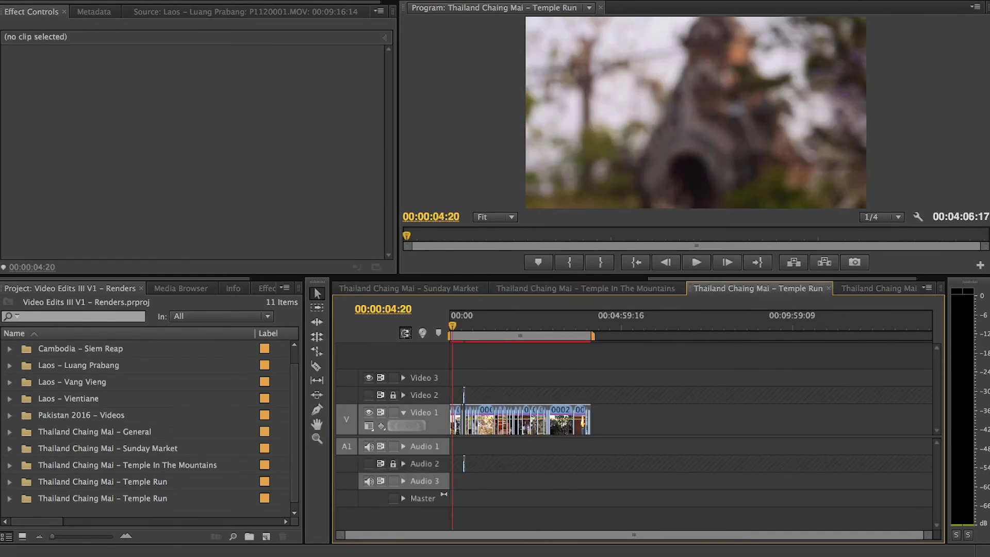
pyautogui.click(667, 325)
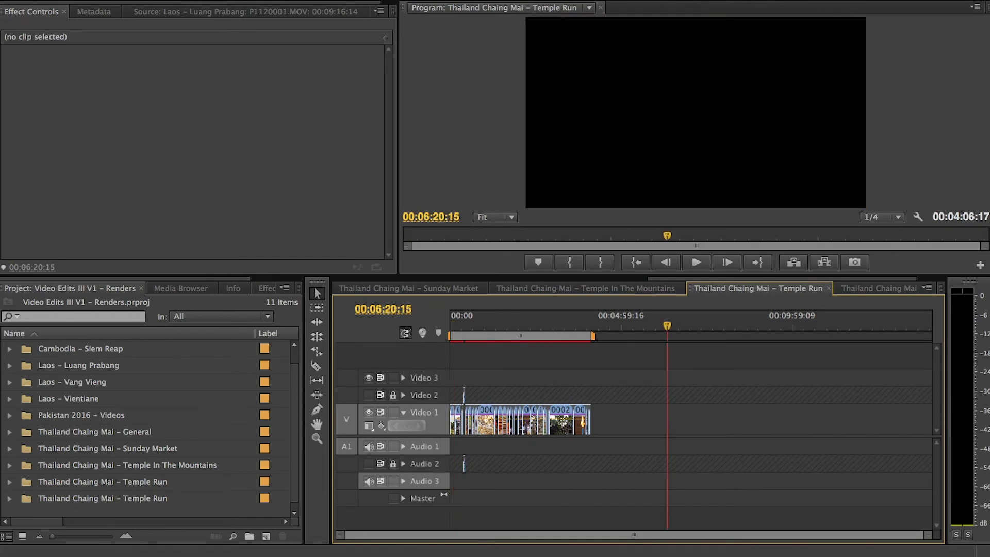
pyautogui.click(408, 288)
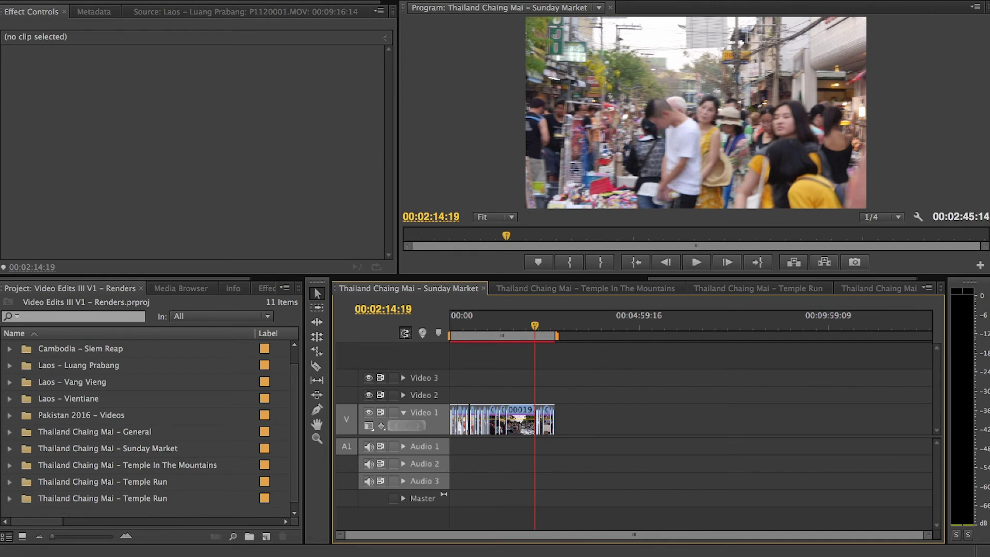
# - Identify which Temple Run bin belongs to the new sequence by revealing its clip 00027.mov in the project
pyautogui.click(129, 432)
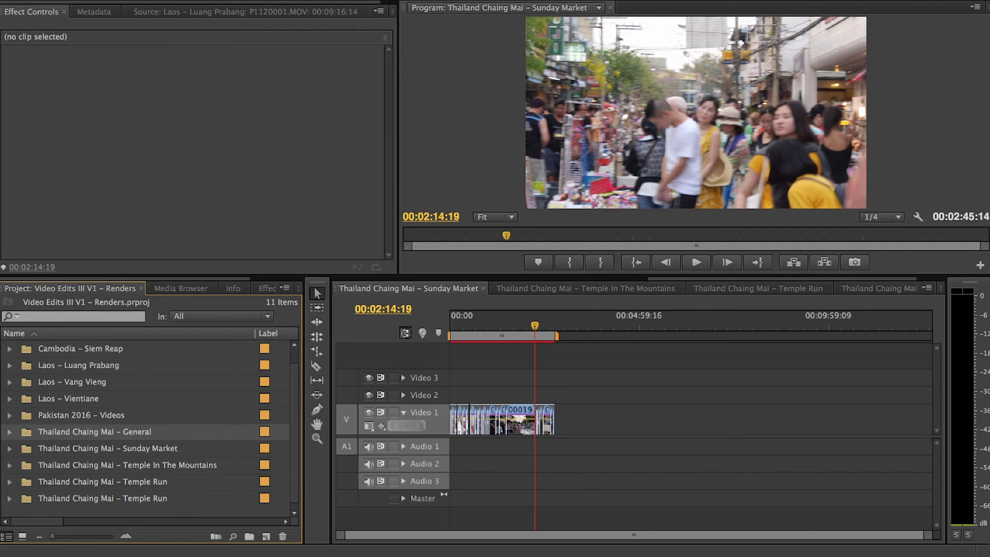
pyautogui.click(103, 499)
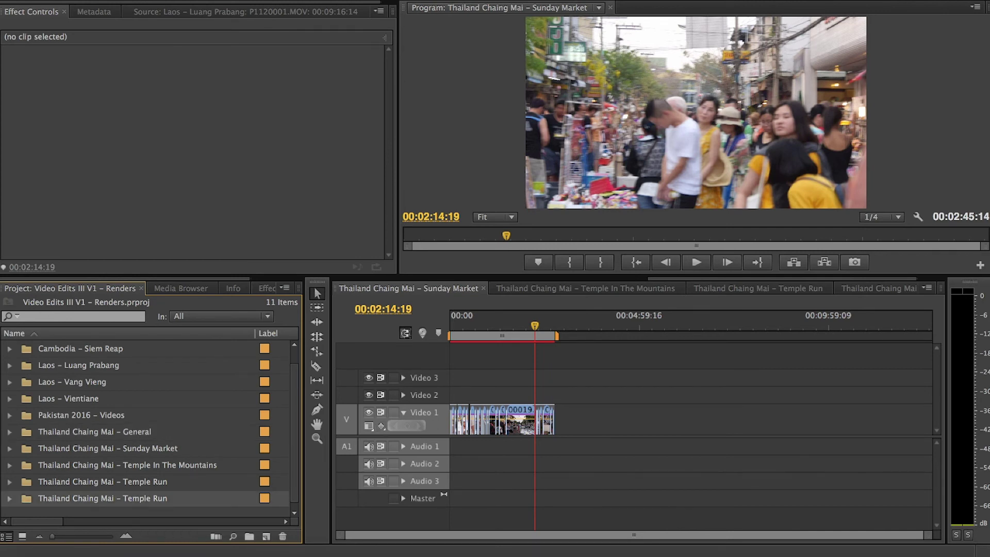
pyautogui.click(102, 482)
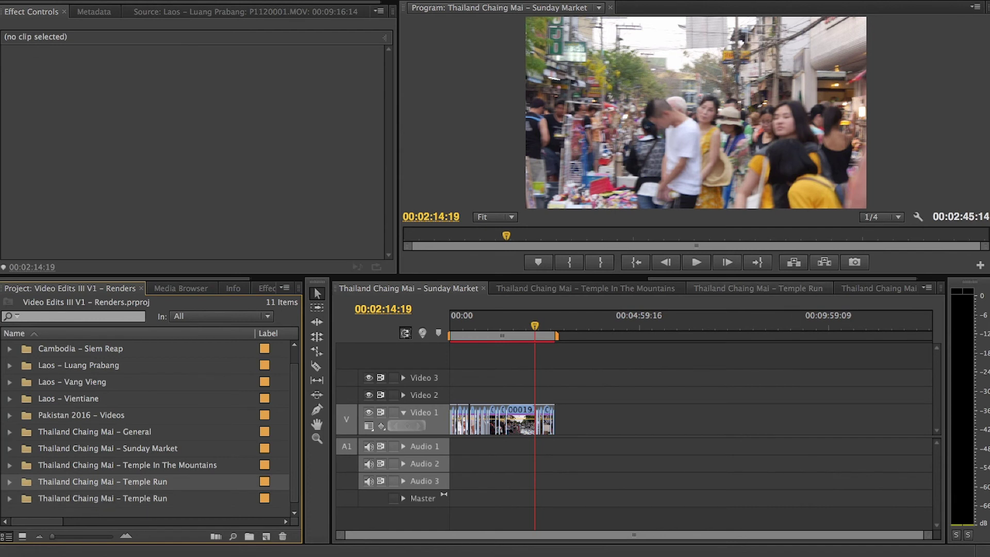
pyautogui.click(770, 413)
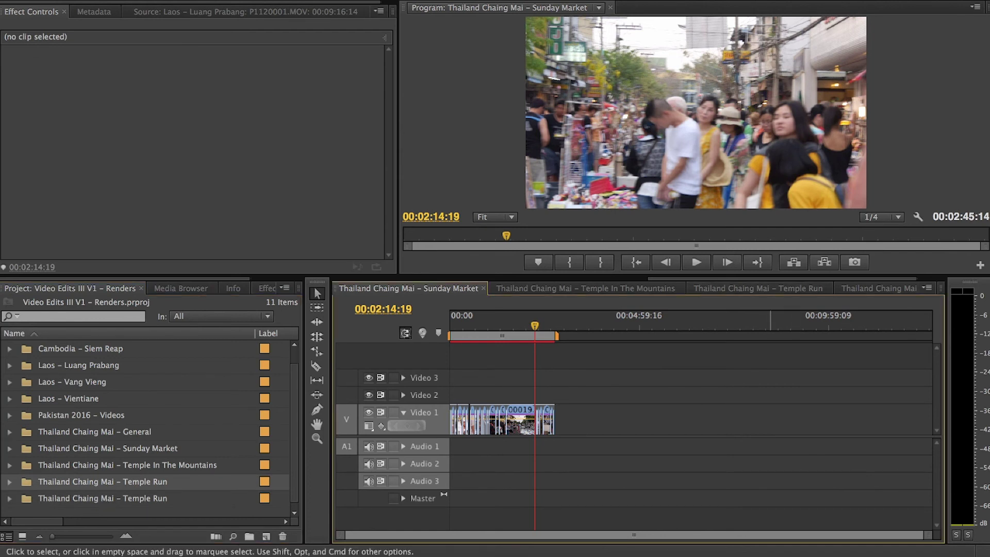
pyautogui.click(877, 288)
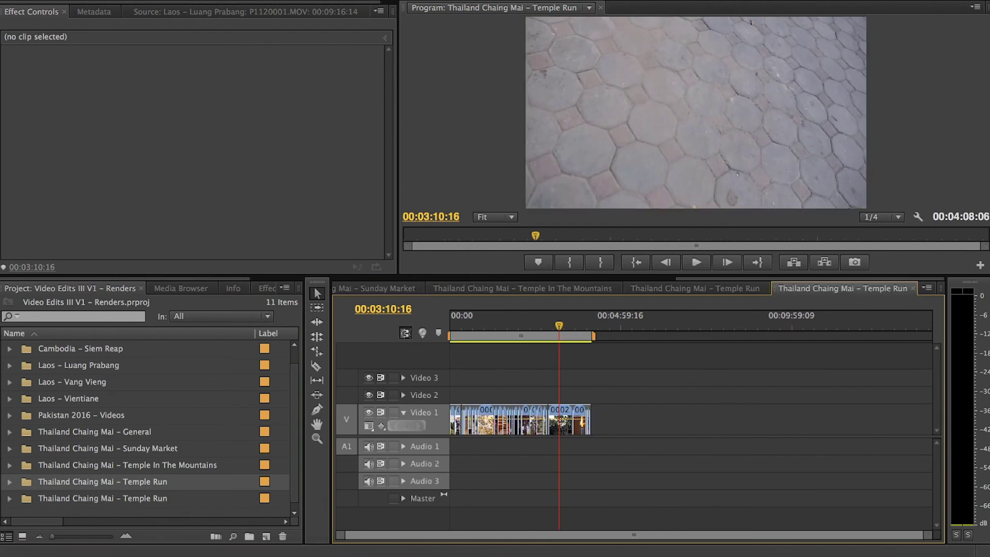
pyautogui.click(561, 419)
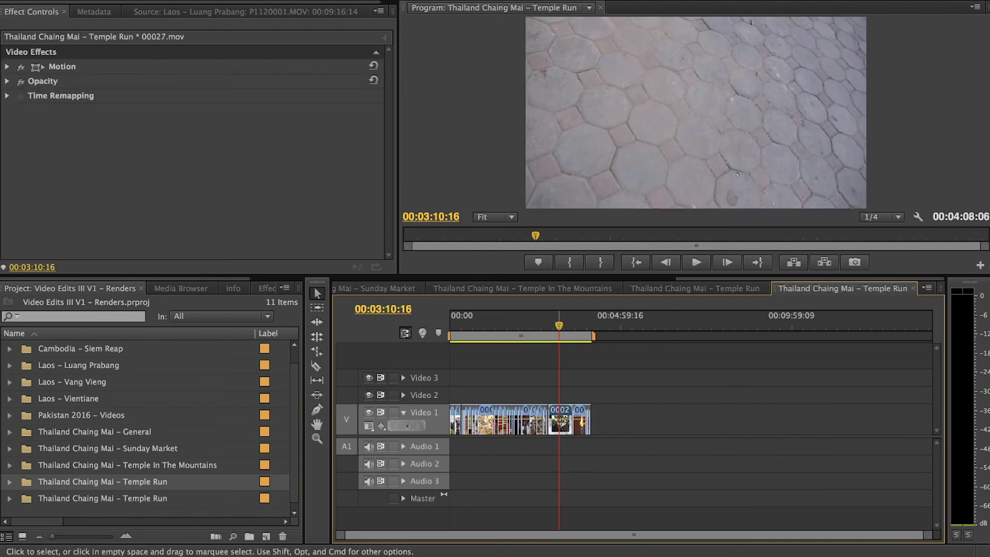
pyautogui.rightClick(561, 421)
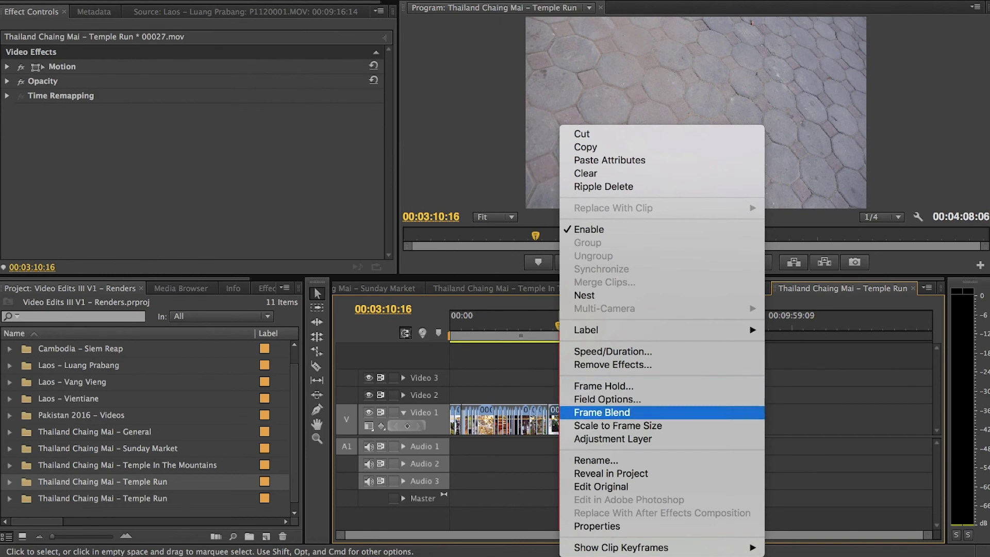
pyautogui.click(611, 474)
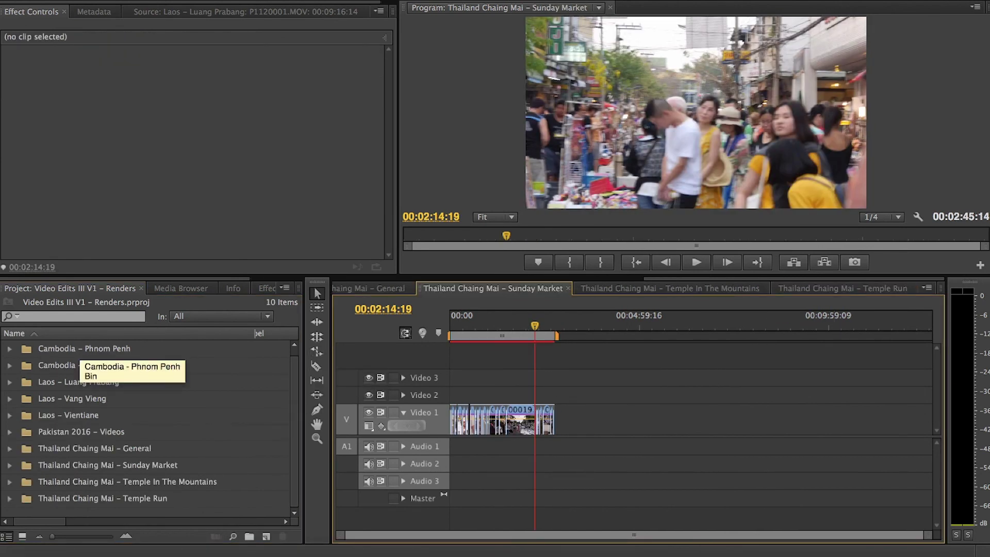
# - Expand the Cambodia - Phnom Penh bin to examine its sequence and clips, and collapse it again
pyautogui.click(10, 349)
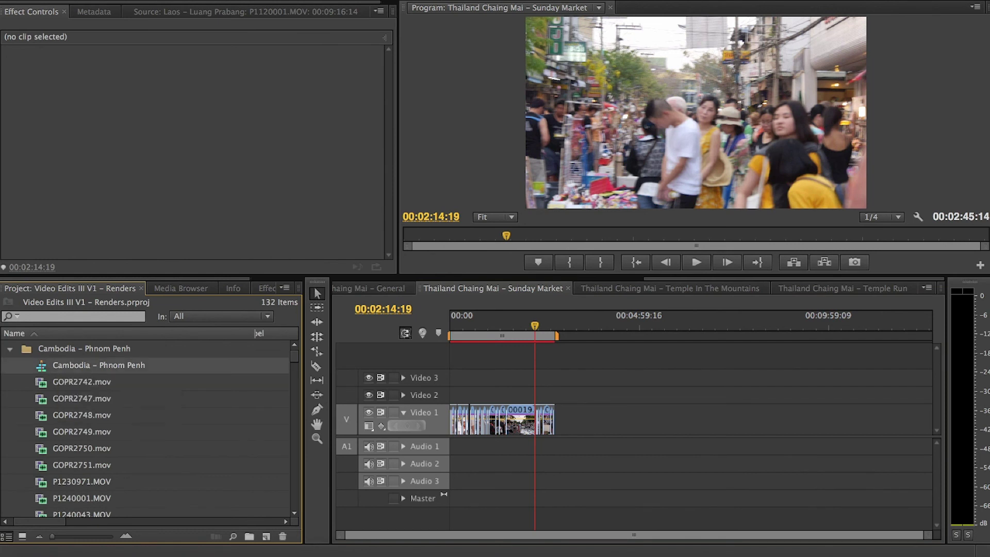
pyautogui.click(10, 349)
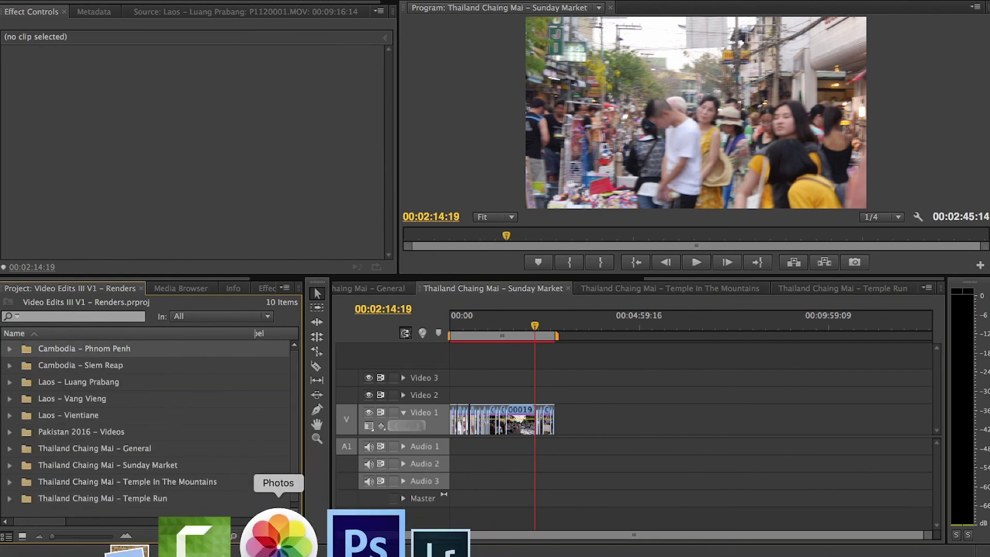